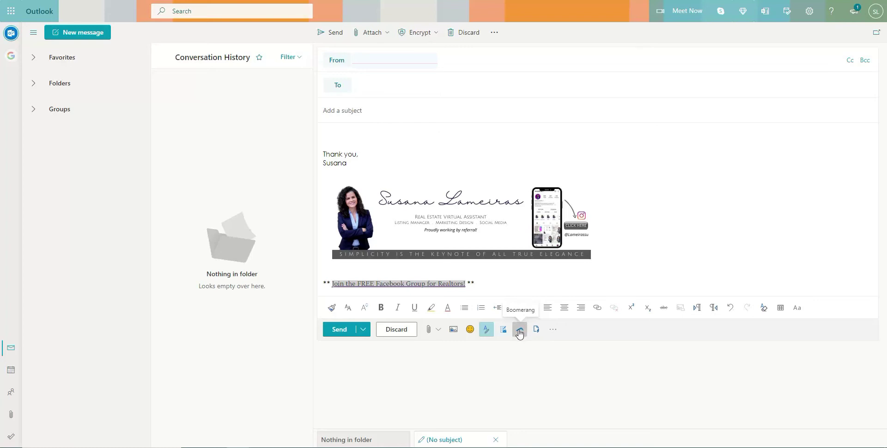
# - Search the Outlook add-ins for "boomerang" and open the Boomerang add-in's details page
pyautogui.click(551, 330)
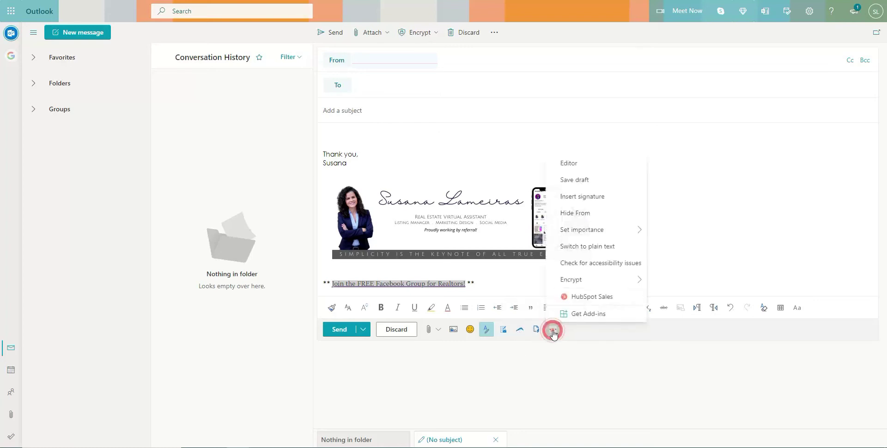
pyautogui.click(586, 314)
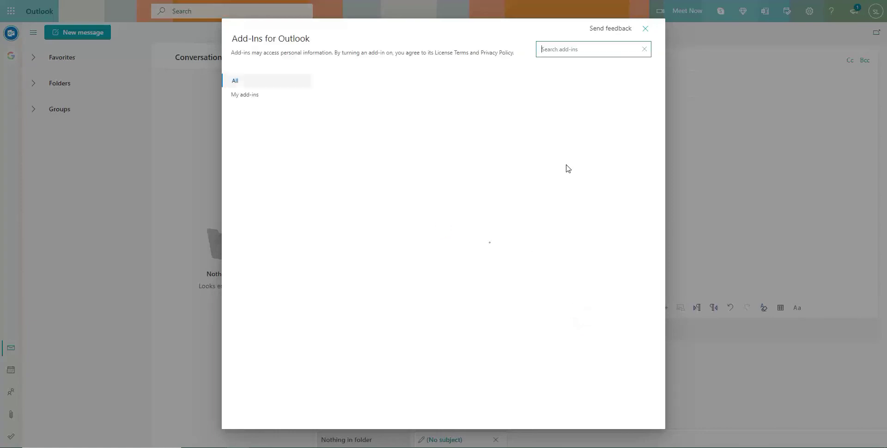
pyautogui.click(575, 49)
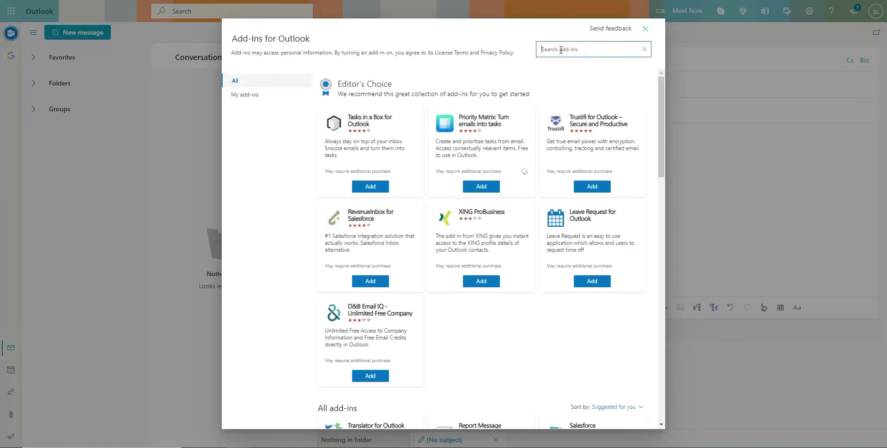
pyautogui.write('boomerang')
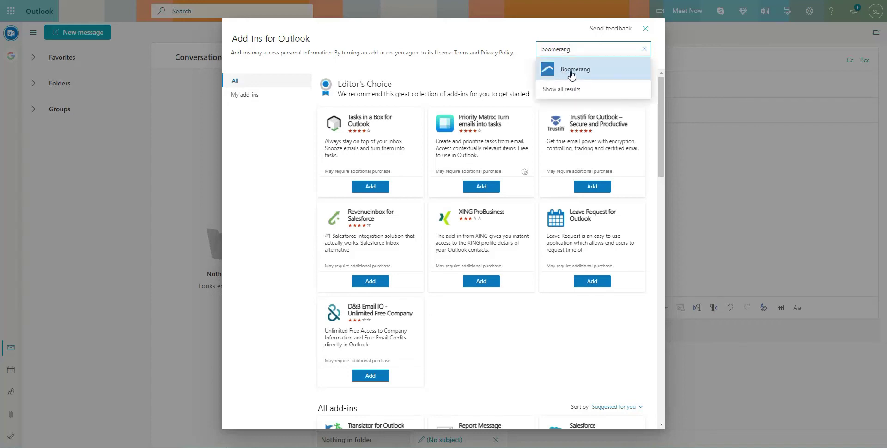
pyautogui.click(571, 72)
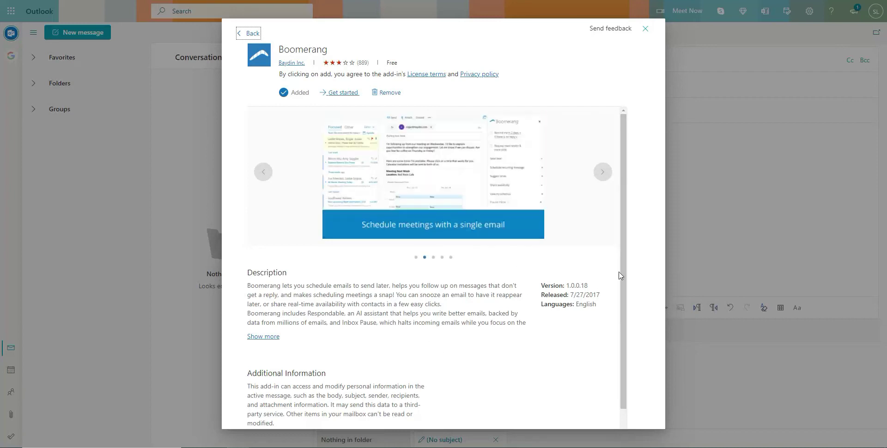
# - Read through the full Boomerang add-in description, then close the add-ins window
pyautogui.scroll(-1, 462, 314)
pyautogui.click(276, 314)
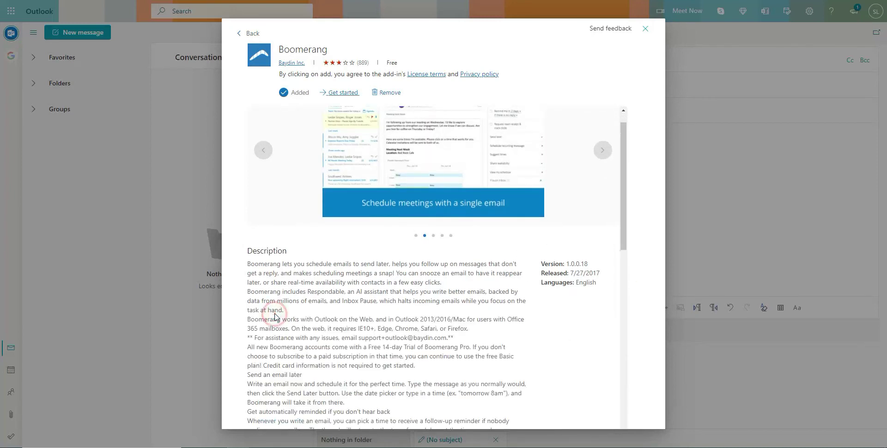
pyautogui.scroll(-8, 260, 237)
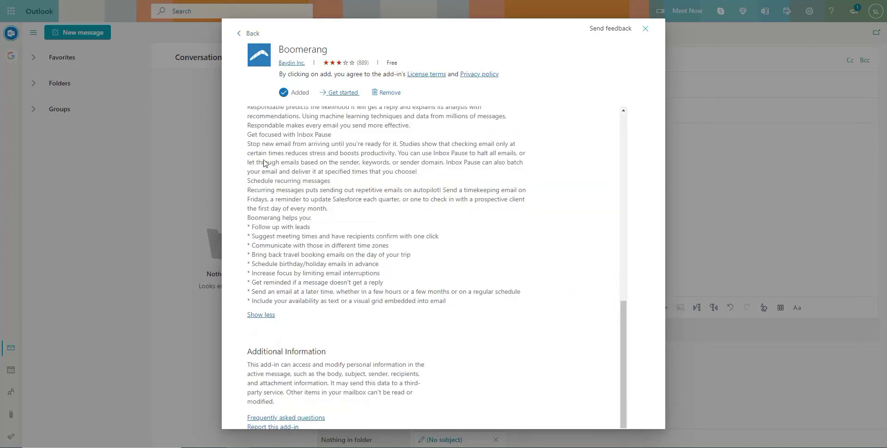
pyautogui.scroll(5, 401, 213)
pyautogui.scroll(5, 401, 213)
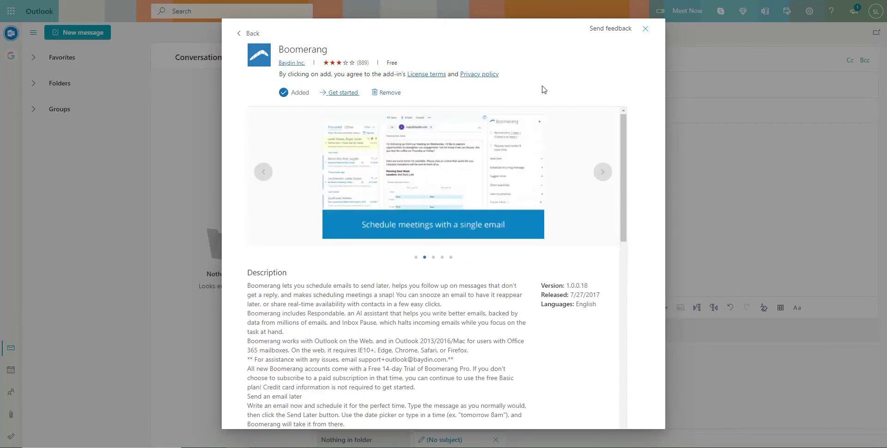
pyautogui.click(645, 28)
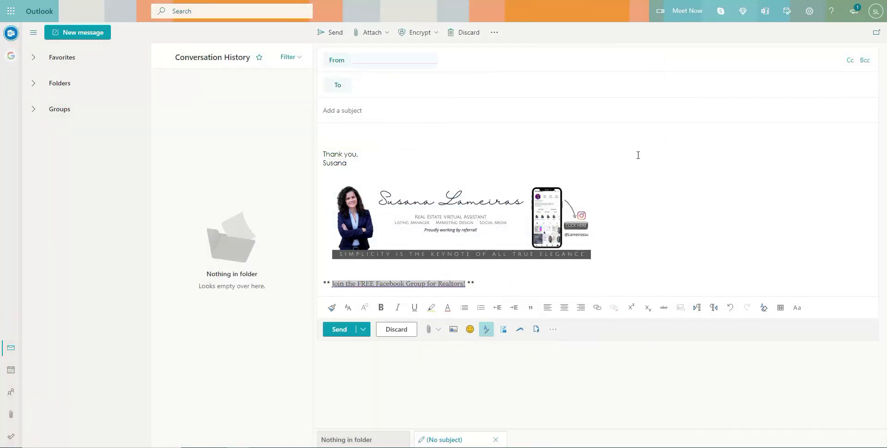
# - Write "Hello," and "This is just a test email to show you how Boomerang works." above the signature in the message body
pyautogui.click(352, 126)
pyautogui.write('Hello,')
pyautogui.press('Return')
pyautogui.press('Return')
pyautogui.write('This is just a test emai')
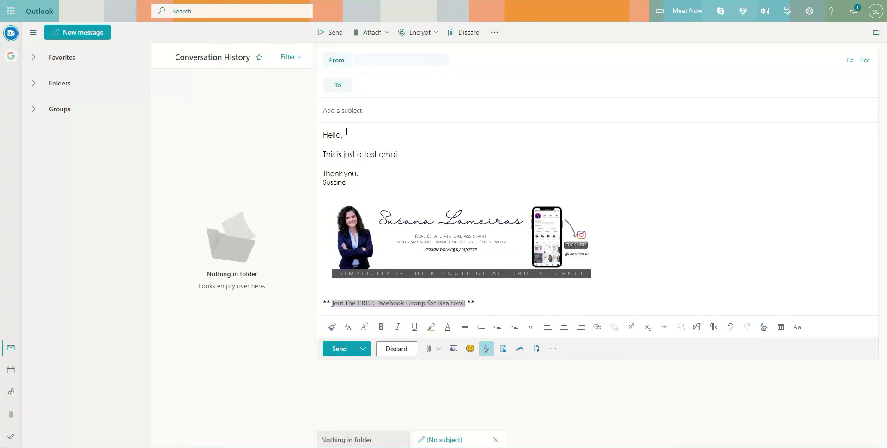
pyautogui.write('l to show you how Boomend')
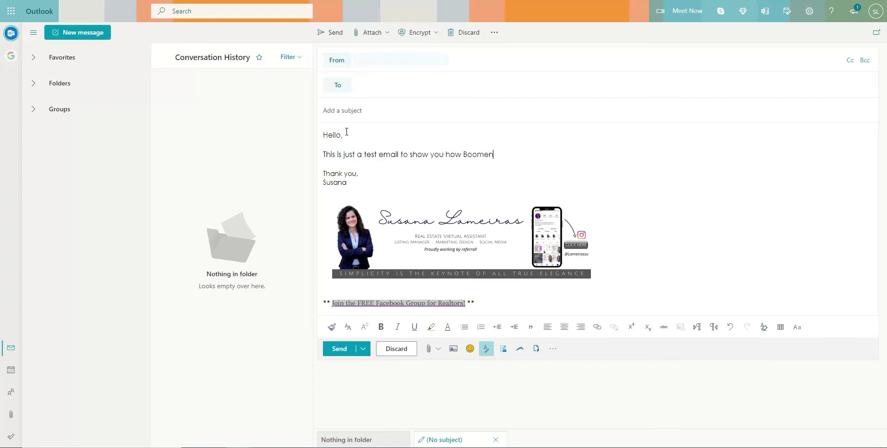
pyautogui.press('BackSpace')
pyautogui.press('BackSpace')
pyautogui.write('rang works.')
# - Set the subject to "Test email" and add a "????" line below the body sentence, leaving the recipient empty
pyautogui.click(348, 113)
pyautogui.write('Test email')
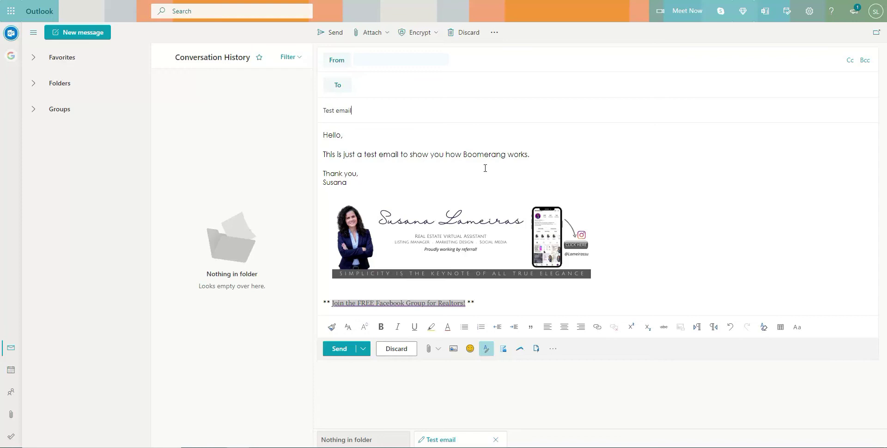
pyautogui.click(550, 156)
pyautogui.press('Return')
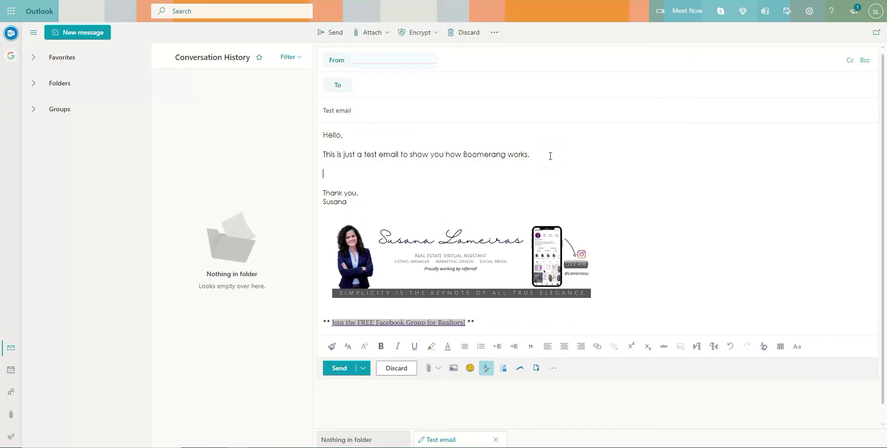
pyautogui.write('????')
pyautogui.click(397, 86)
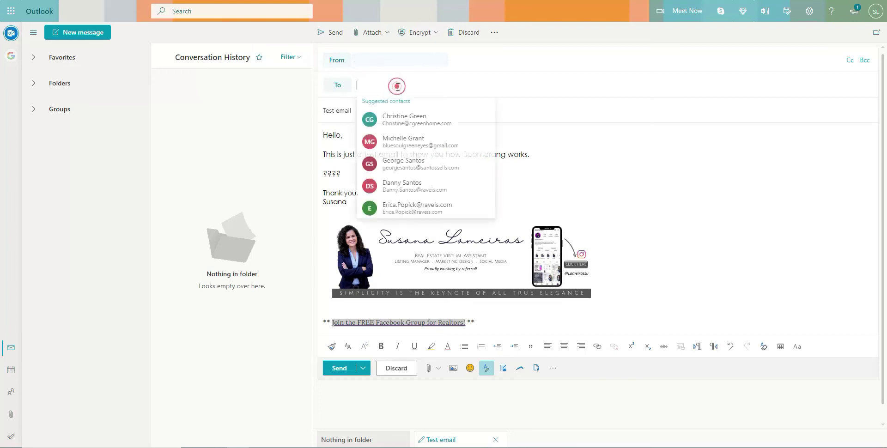
pyautogui.click(507, 151)
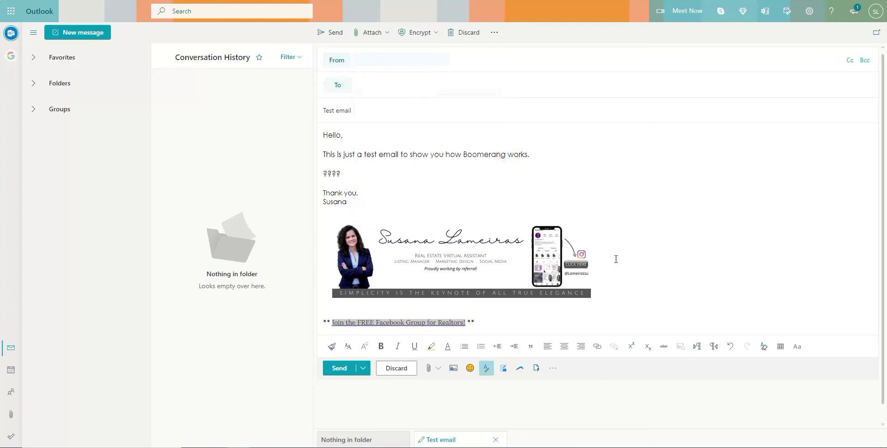
# - Open Boomerang for the draft and view the reminder's reply conditions without changing them
pyautogui.click(521, 370)
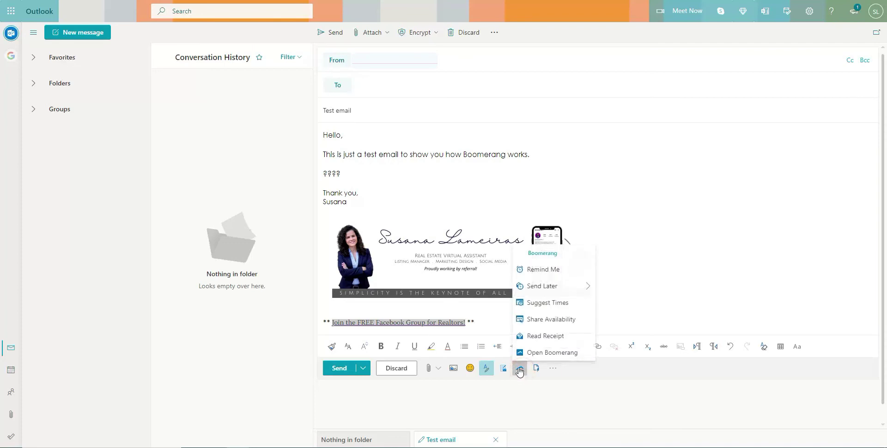
pyautogui.click(552, 353)
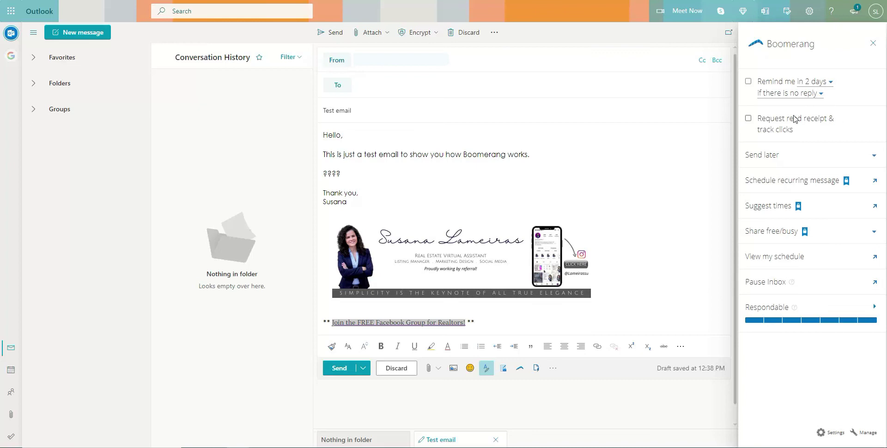
pyautogui.click(821, 94)
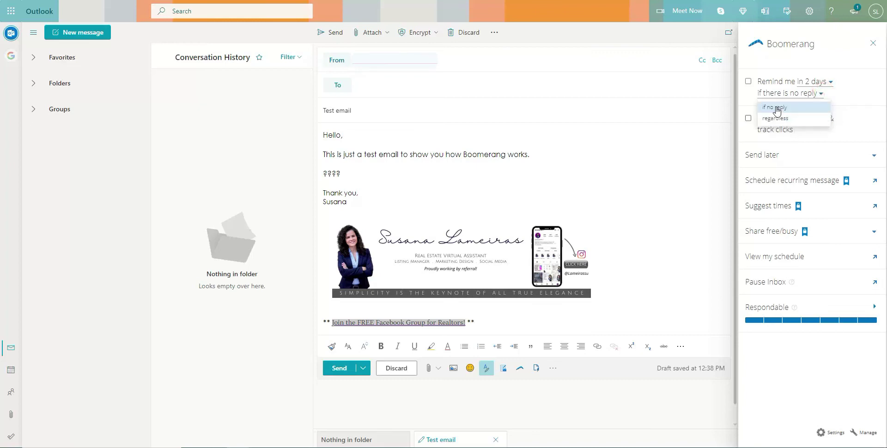
pyautogui.click(792, 67)
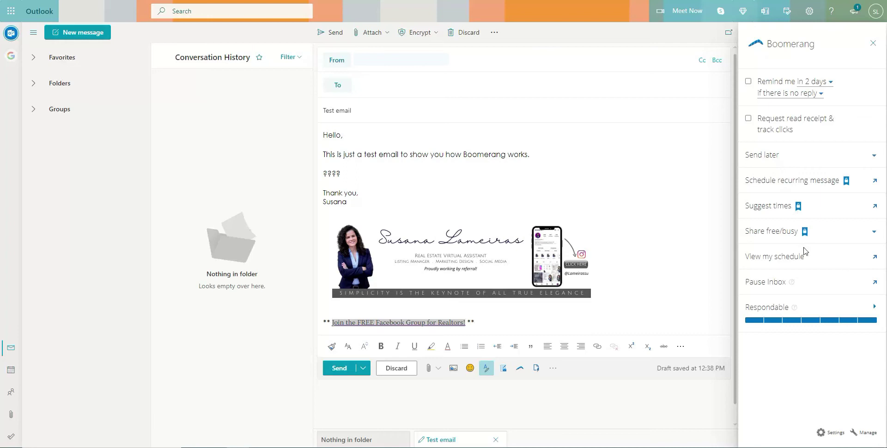
# - Examine Boomerang's reminder time choices, including the calendar for a specific time, and close them without picking one
pyautogui.moveTo(787, 288)
pyautogui.click(829, 83)
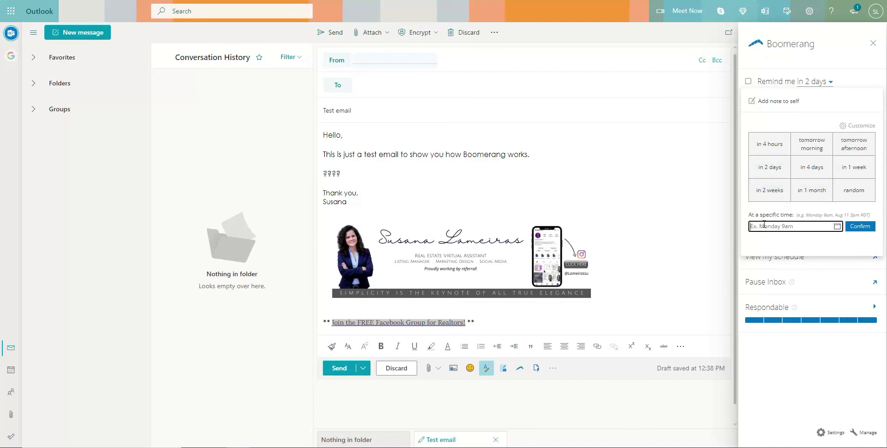
pyautogui.click(837, 226)
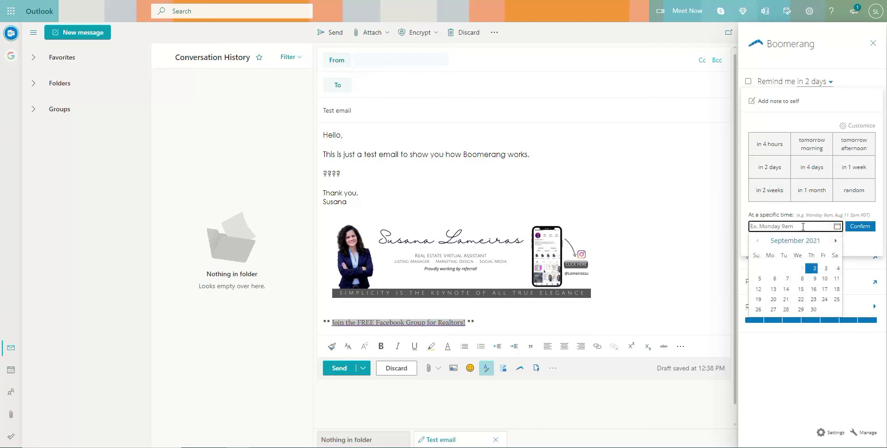
pyautogui.click(855, 245)
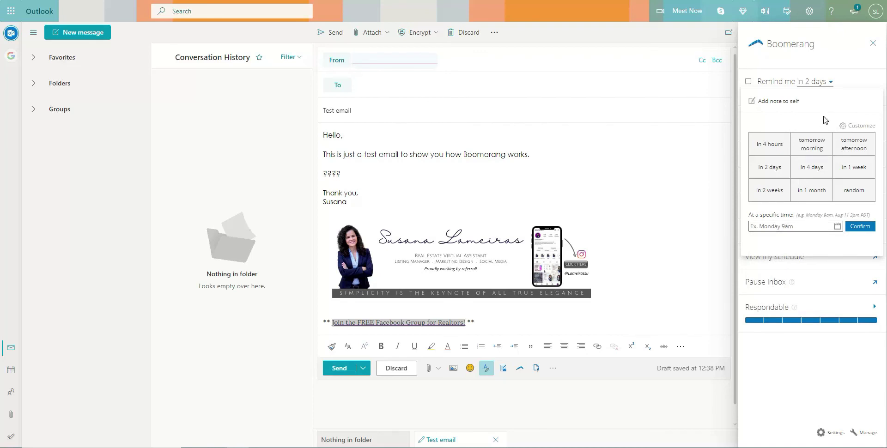
pyautogui.click(779, 61)
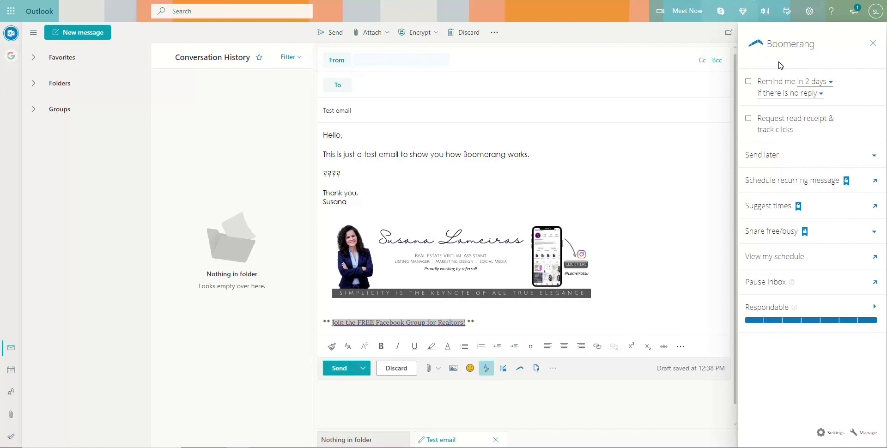
pyautogui.click(829, 83)
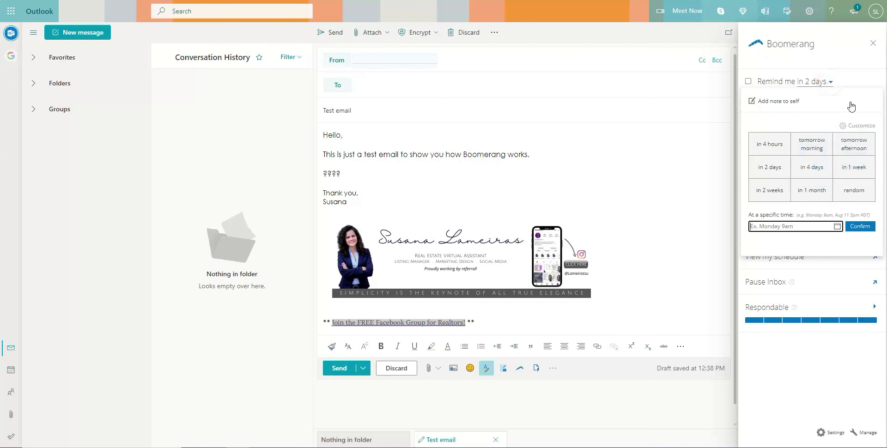
pyautogui.click(816, 62)
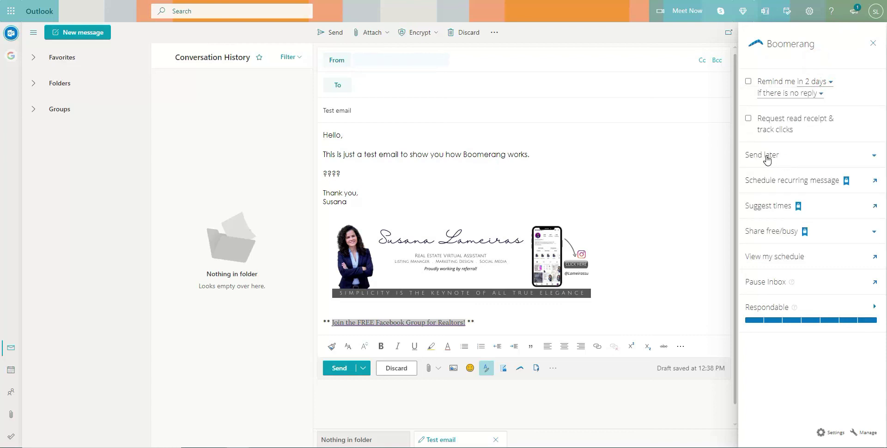
# - Examine Boomerang's Send later choices and the date calendar, then collapse the section without scheduling the email
pyautogui.click(798, 157)
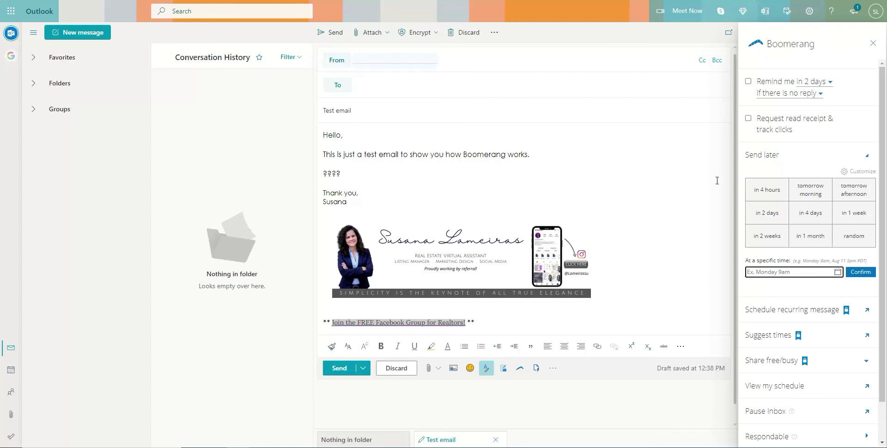
pyautogui.click(838, 272)
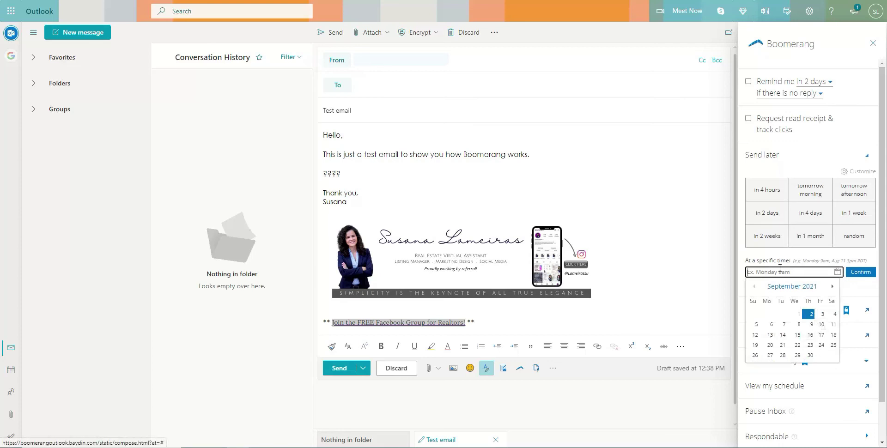
pyautogui.click(848, 291)
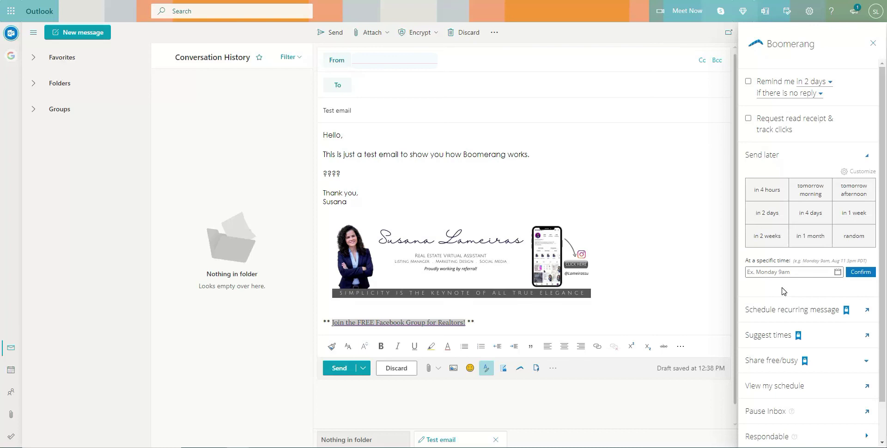
pyautogui.click(776, 154)
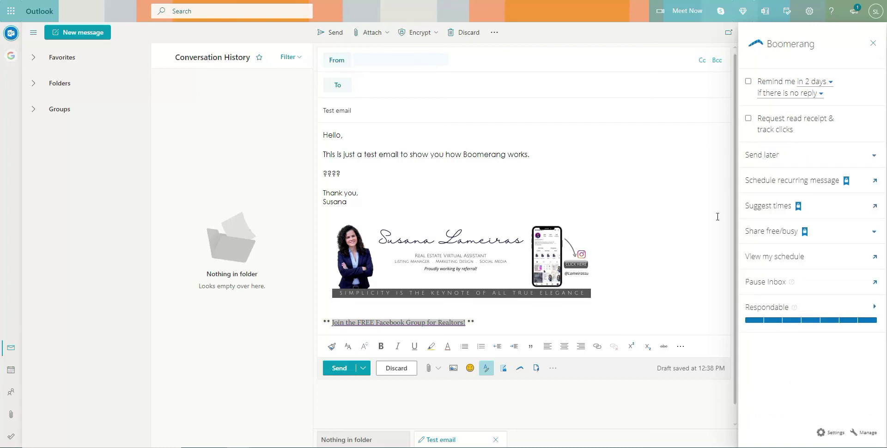